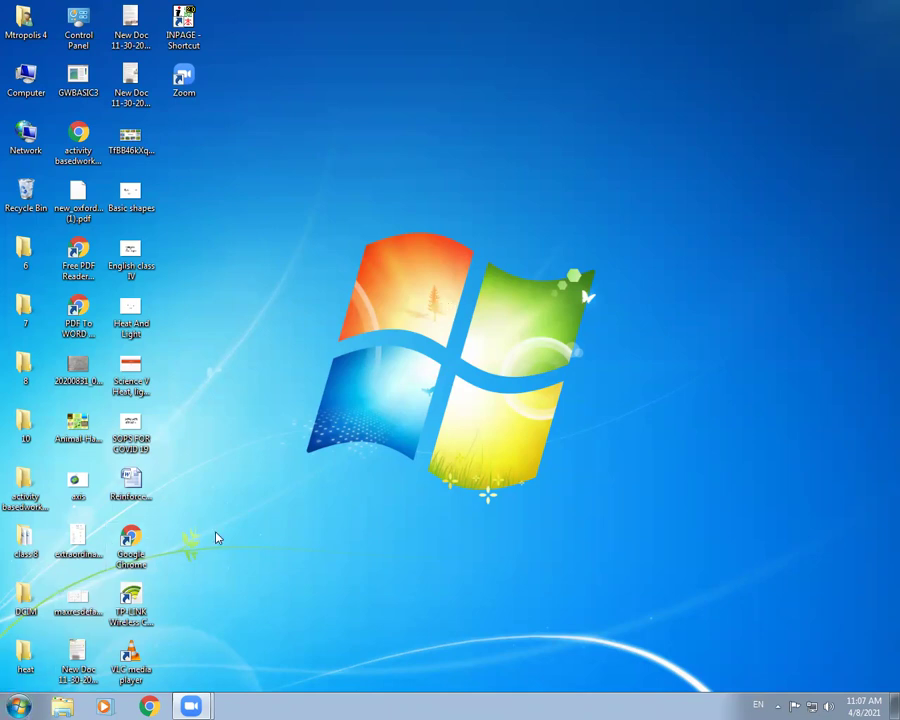
- Launch Paint from the Windows 7 Start menu, opening a blank 1274 × 815px Untitled canvas
left_click(16, 706)
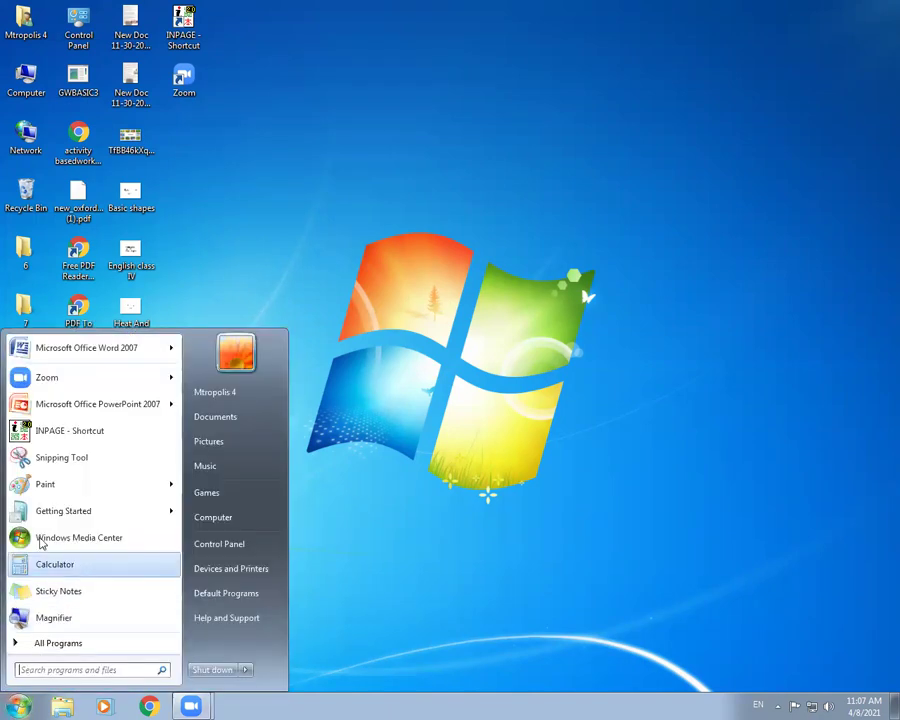
mouse_move(47, 486)
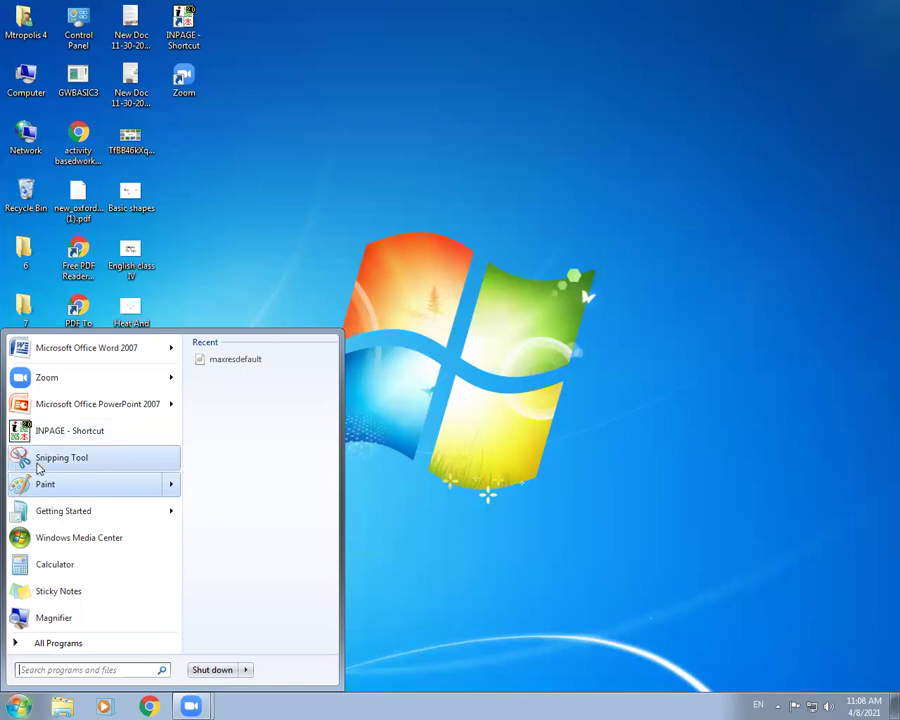
left_click(486, 577)
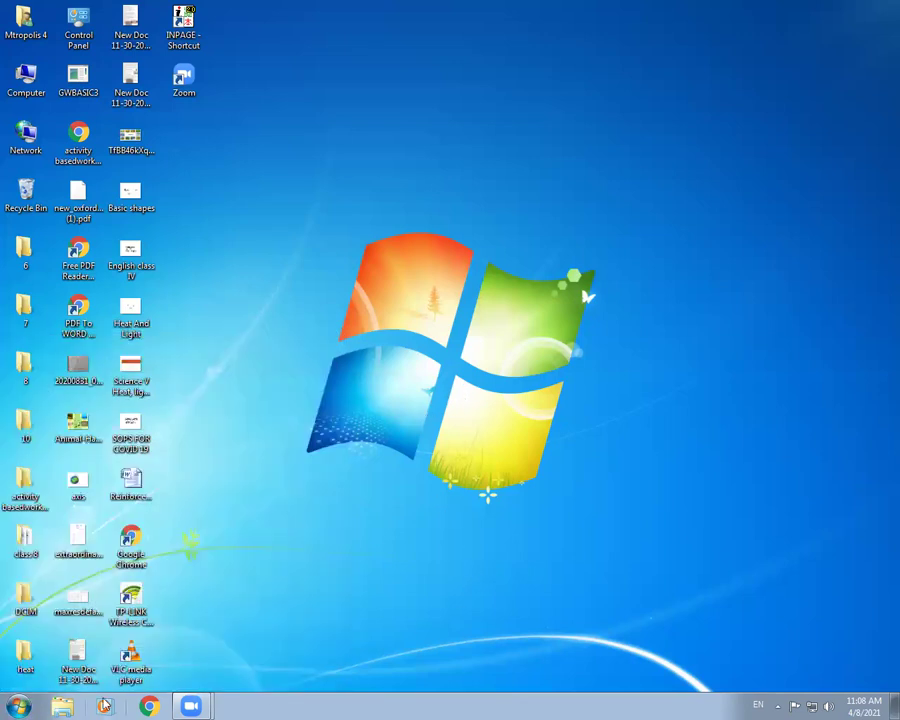
left_click(17, 704)
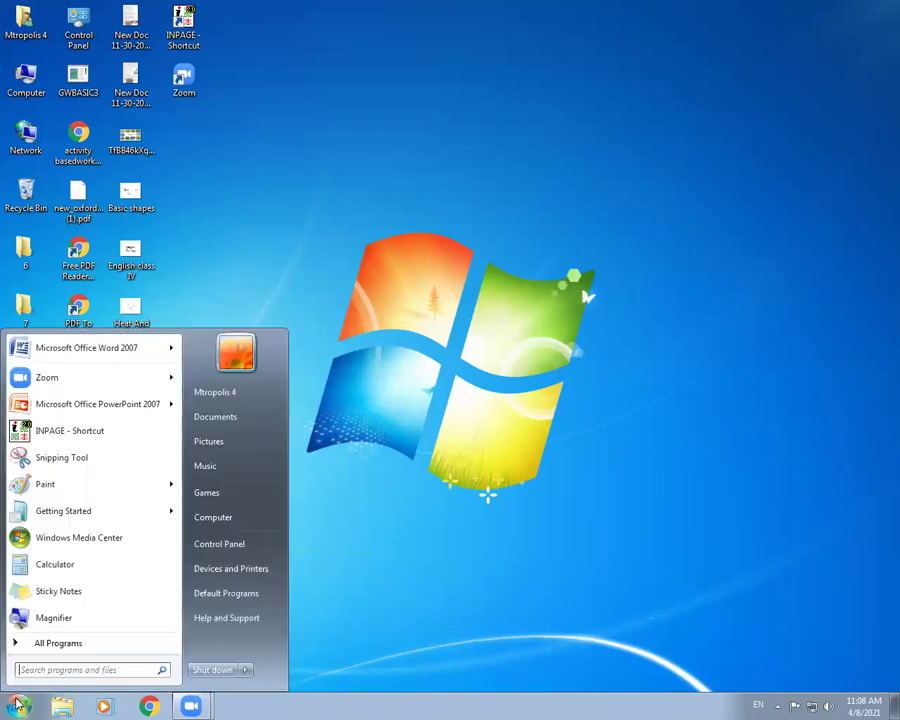
left_click(42, 484)
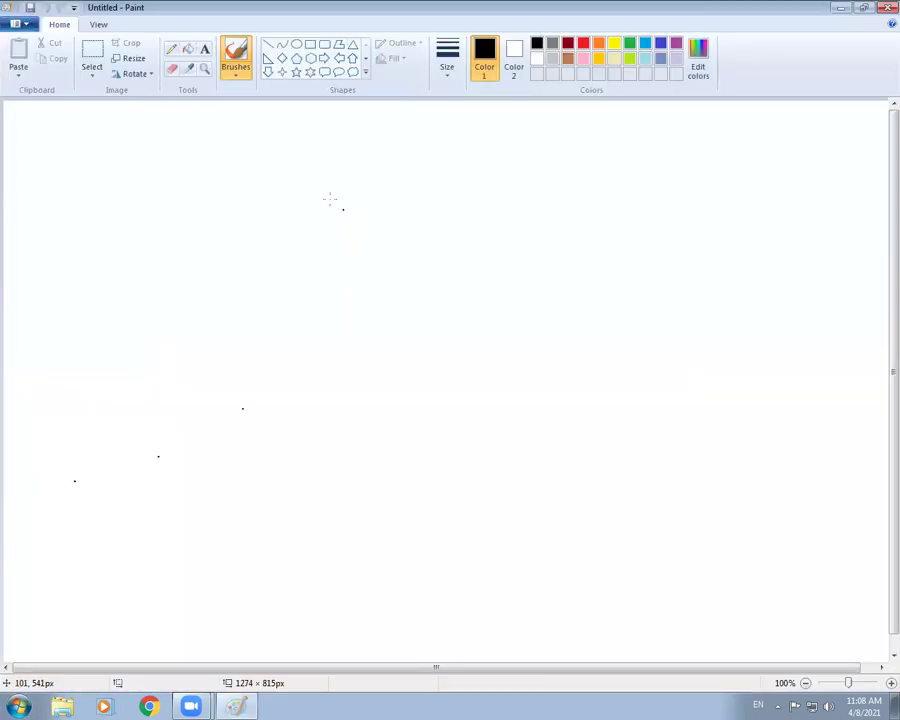
- Switch back and forth between the View and Home tabs to check the view options
left_click(173, 165)
left_click(260, 533)
left_click(87, 27)
left_click(60, 28)
left_click(95, 27)
left_click(62, 27)
- Spray a test airbrush trail across the canvas, undo it, and expand the Shapes gallery
left_click_drag(170, 158, 874, 92)
key("ctrl+z")
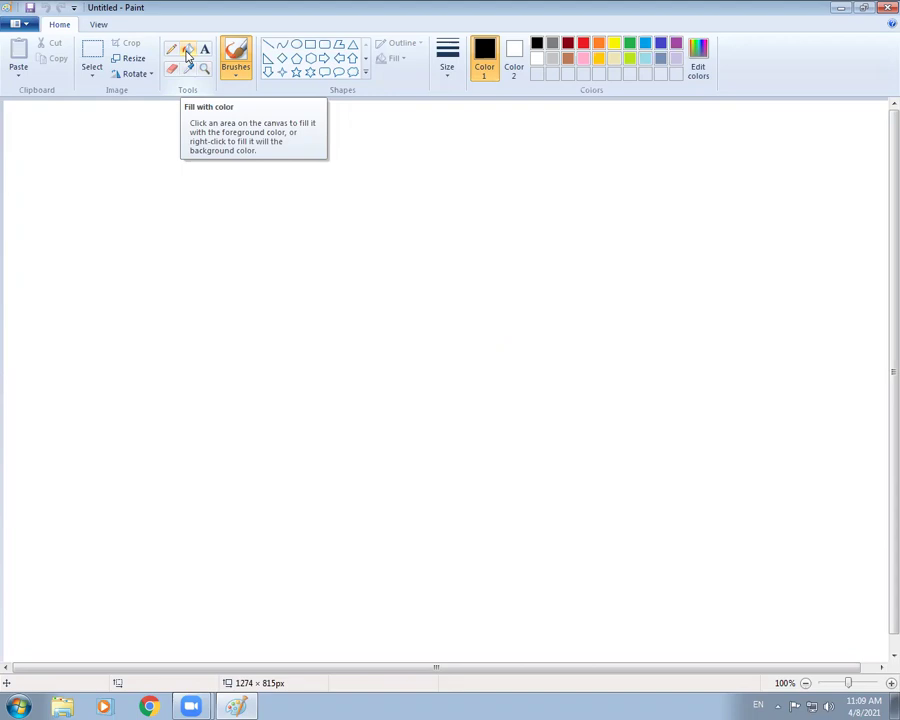
left_click(366, 74)
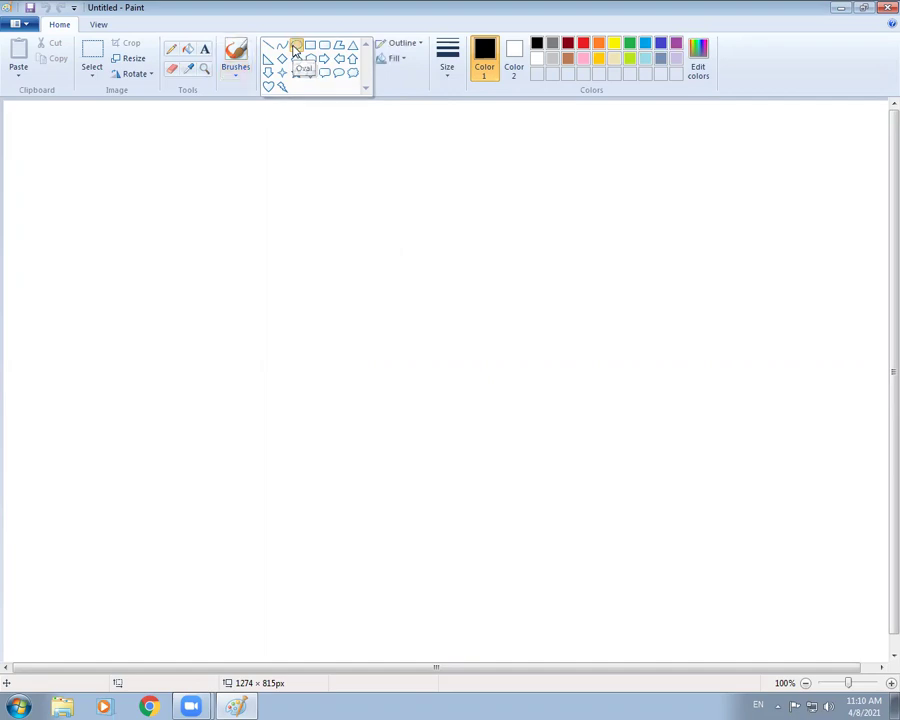
- Draw a 646 × 646px black-outlined circle with the Oval shape and centre it on the canvas
left_click(296, 46)
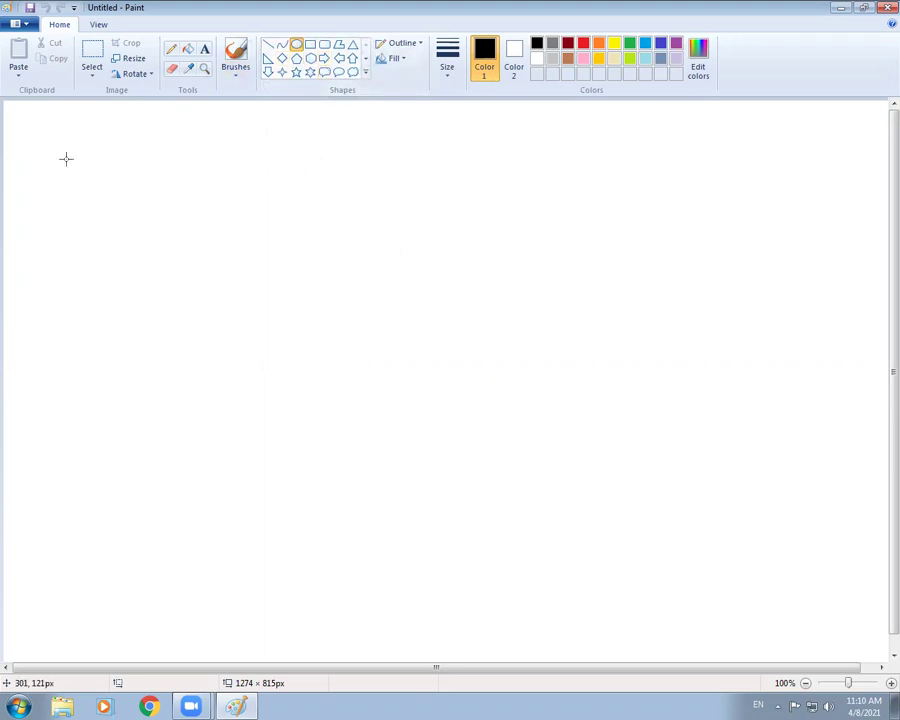
left_click_drag(83, 178, 180, 277)
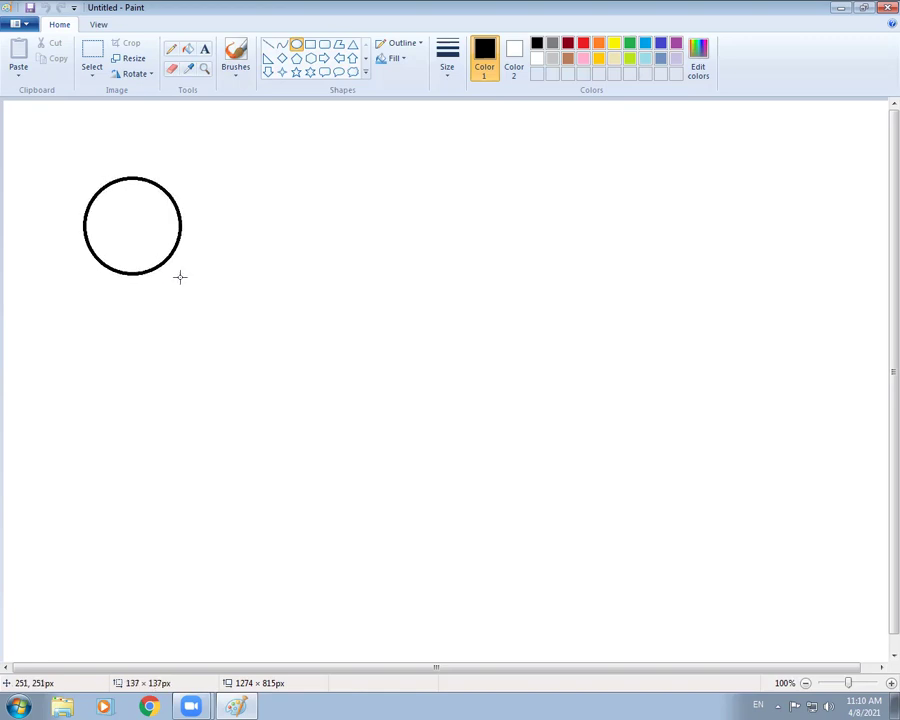
mouse_move(180, 277)
left_mouse_down()
mouse_move(108, 203)
mouse_move(106, 247)
mouse_move(187, 289)
mouse_move(173, 221)
mouse_move(237, 295)
mouse_move(163, 190)
mouse_move(195, 295)
mouse_move(243, 295)
mouse_move(137, 324)
mouse_move(199, 309)
mouse_move(249, 316)
mouse_move(200, 283)
left_mouse_up()
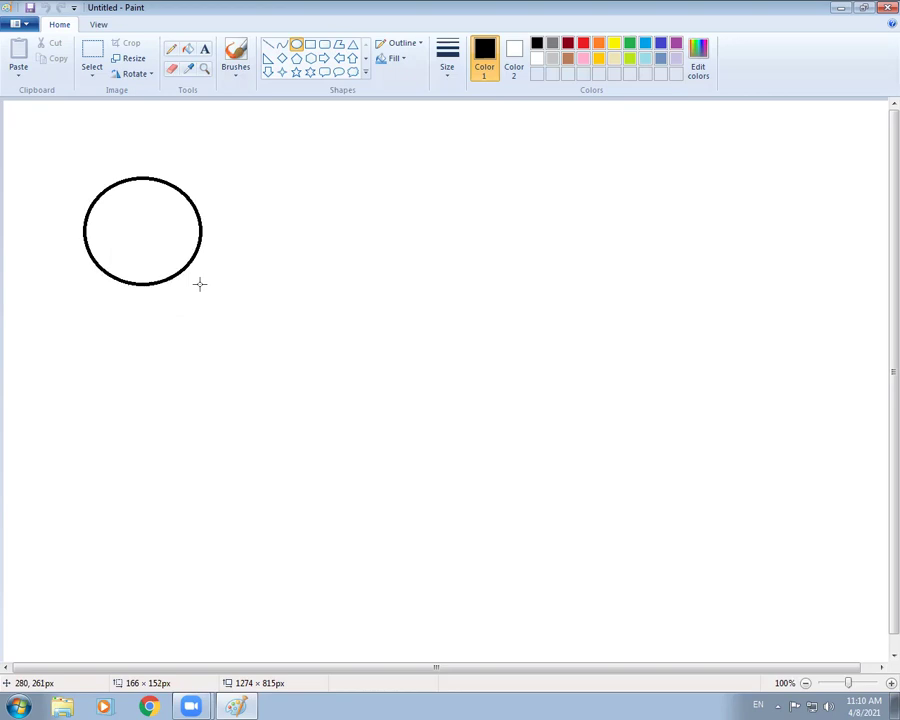
mouse_move(200, 284)
left_mouse_down()
mouse_move(169, 243)
mouse_move(312, 374)
mouse_move(86, 169)
mouse_move(358, 442)
mouse_move(191, 267)
mouse_move(166, 254)
left_mouse_up()
mouse_move(180, 275)
left_mouse_down()
mouse_move(178, 267)
mouse_move(454, 536)
mouse_move(464, 589)
mouse_move(590, 630)
left_mouse_up()
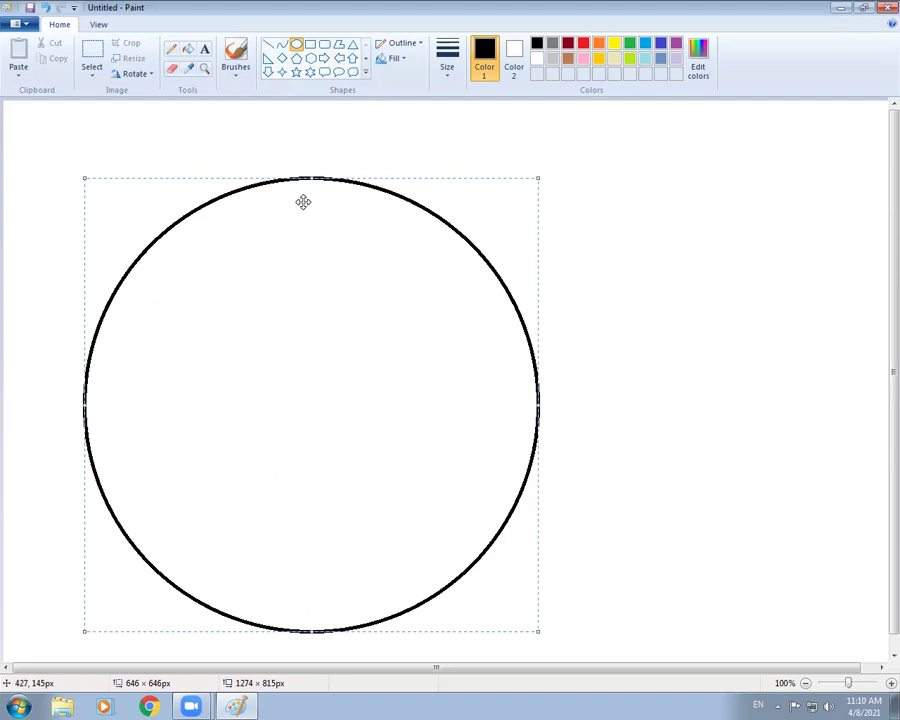
left_click_drag(303, 202, 421, 201)
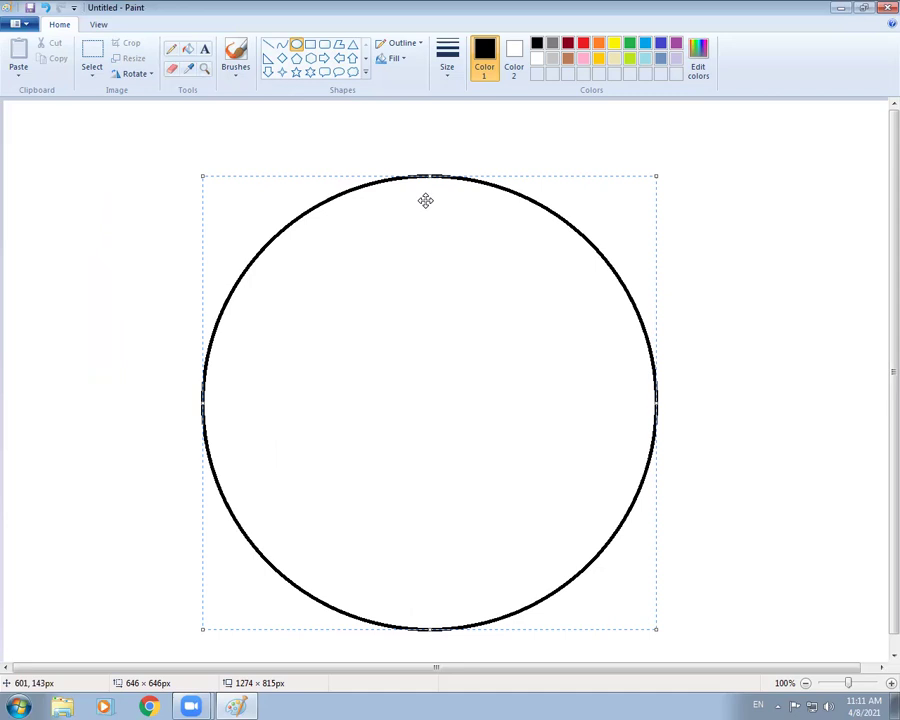
left_click_drag(425, 200, 444, 202)
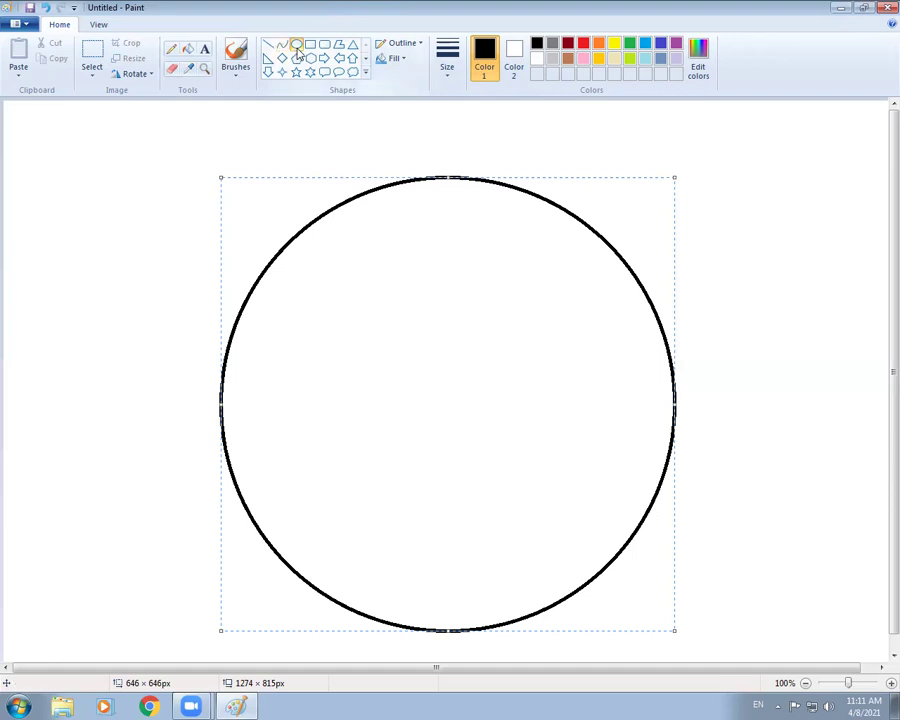
- Draw two tall oval eyes side by side inside the circle's upper half
left_click(316, 153)
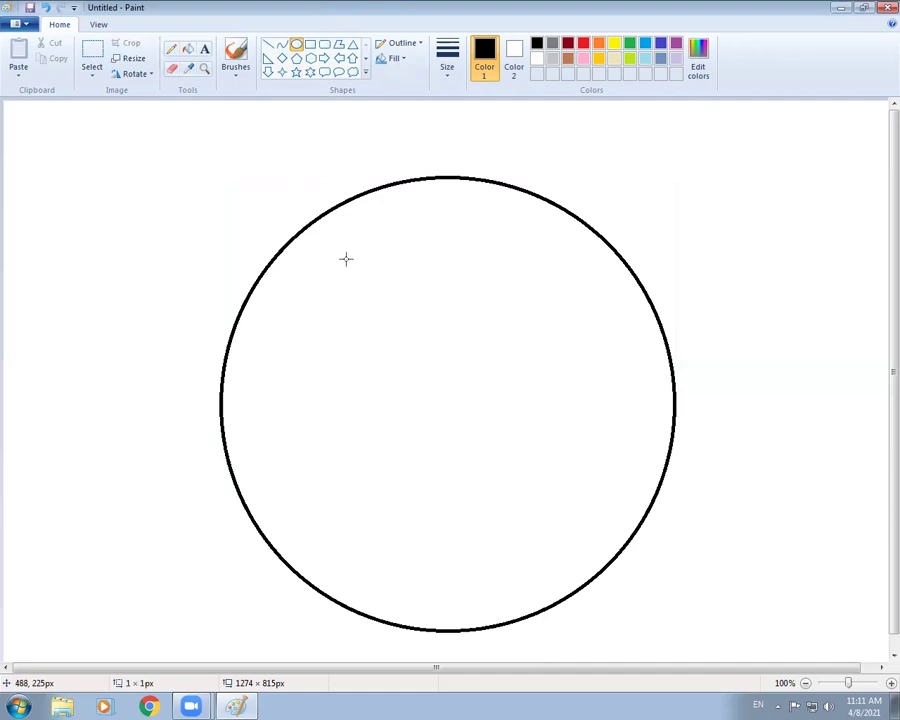
left_click_drag(346, 259, 407, 357)
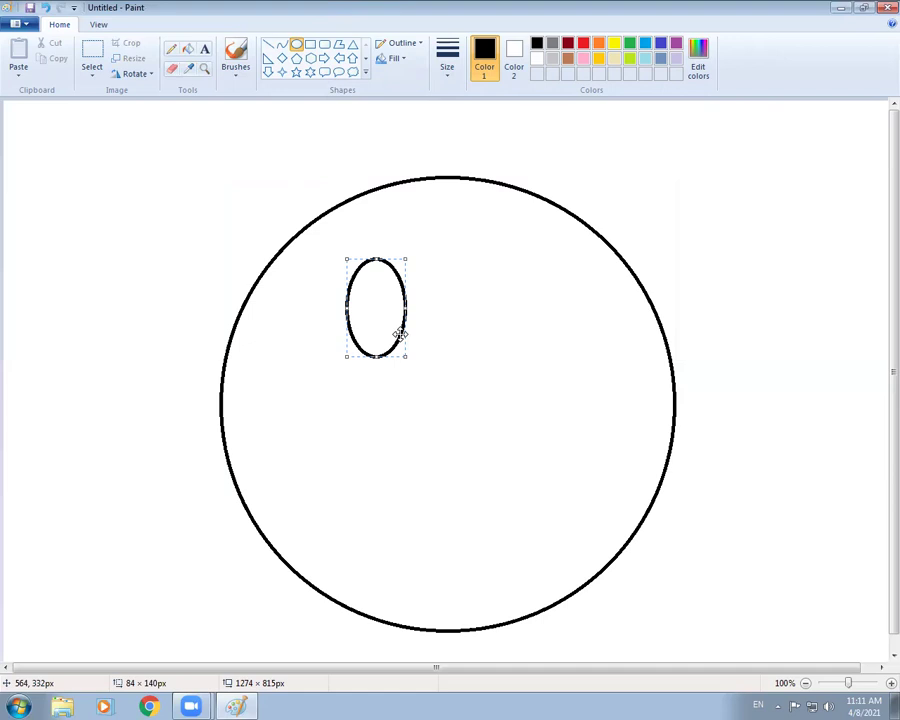
left_click(412, 321)
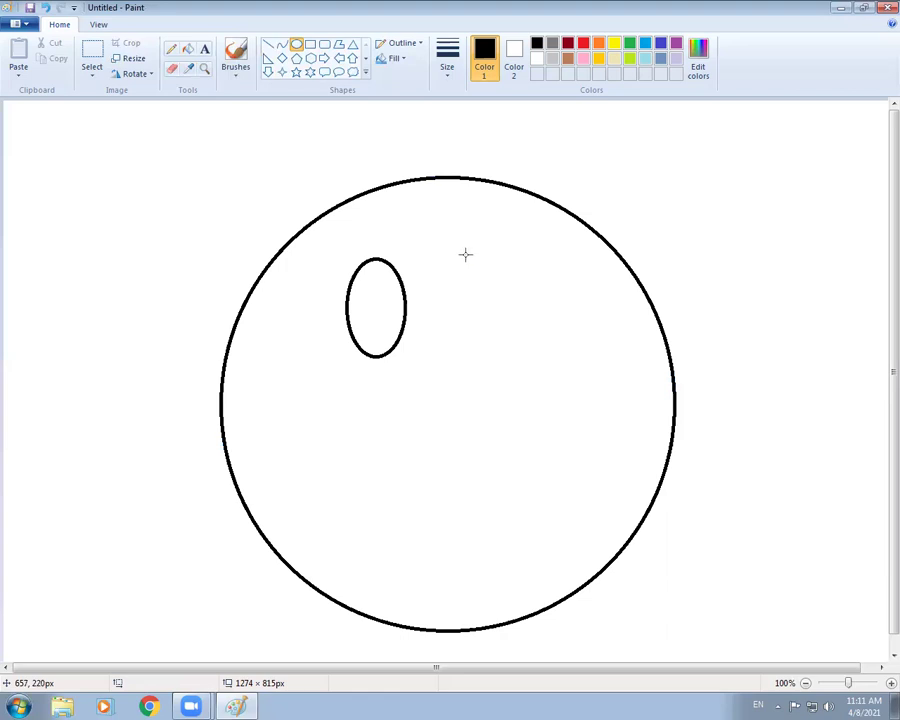
left_click_drag(465, 254, 527, 355)
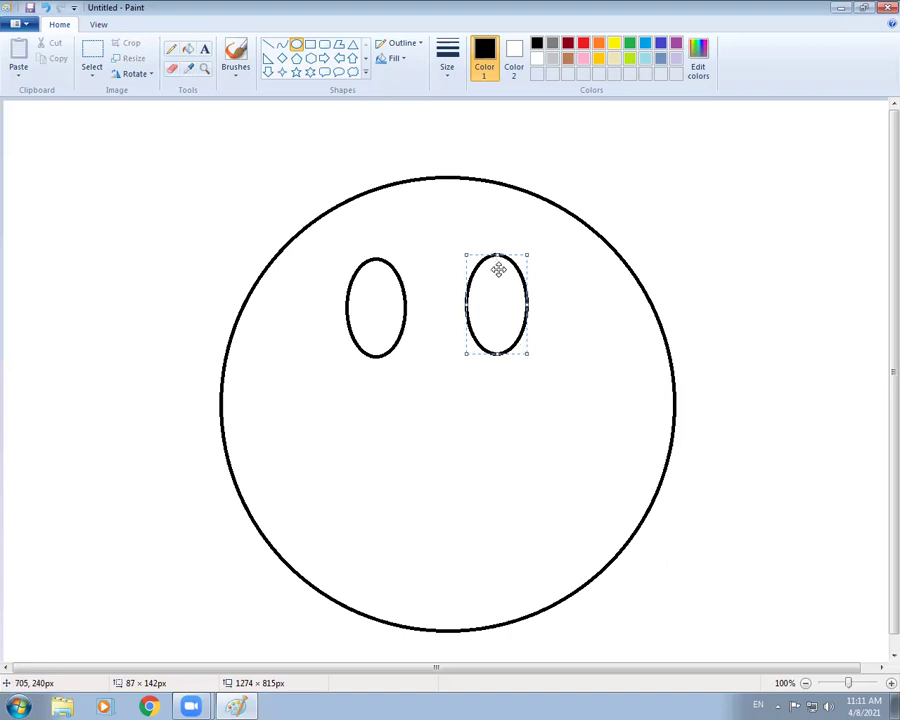
left_click_drag(498, 268, 498, 269)
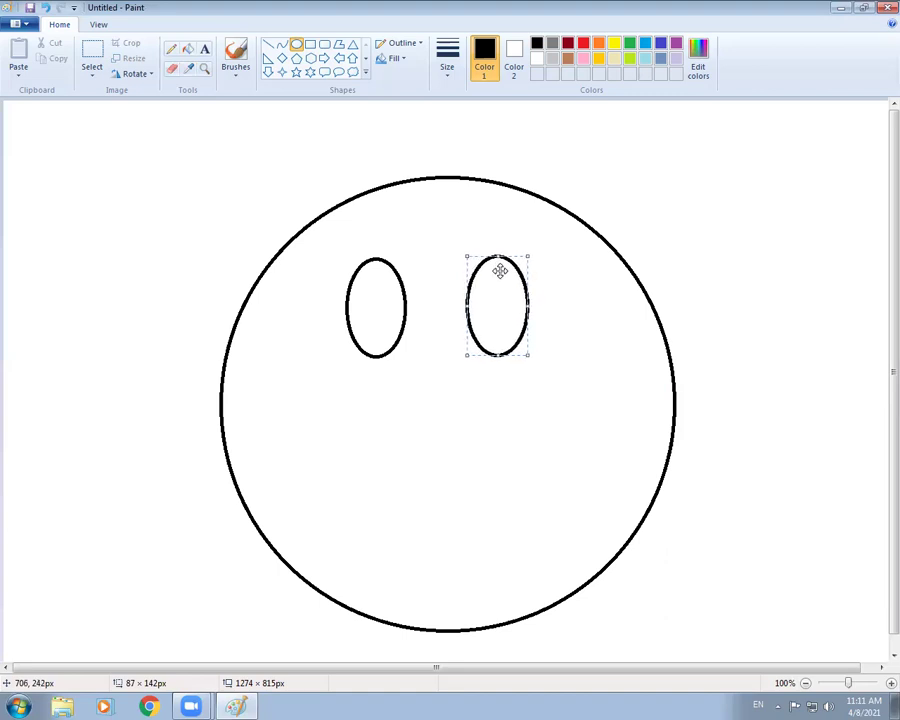
left_click(388, 264)
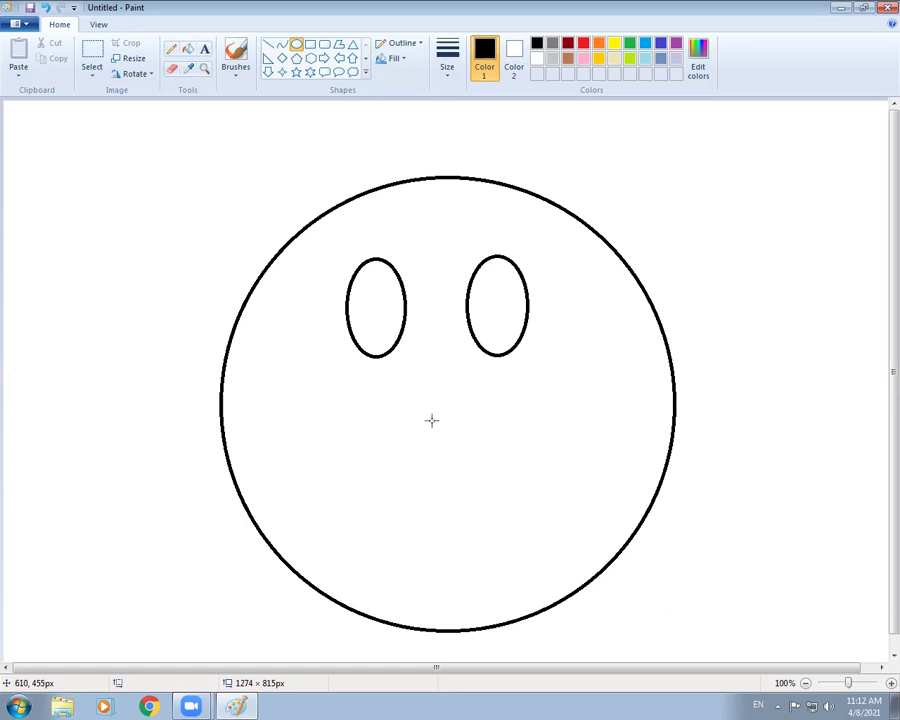
- Draw a small circular nose below the eyes and a 161 × 170px round mouth beneath it
mouse_move(432, 420)
left_mouse_down()
mouse_move(470, 470)
mouse_move(439, 428)
mouse_move(441, 435)
left_mouse_up()
left_click(454, 528)
left_click_drag(415, 489, 527, 607)
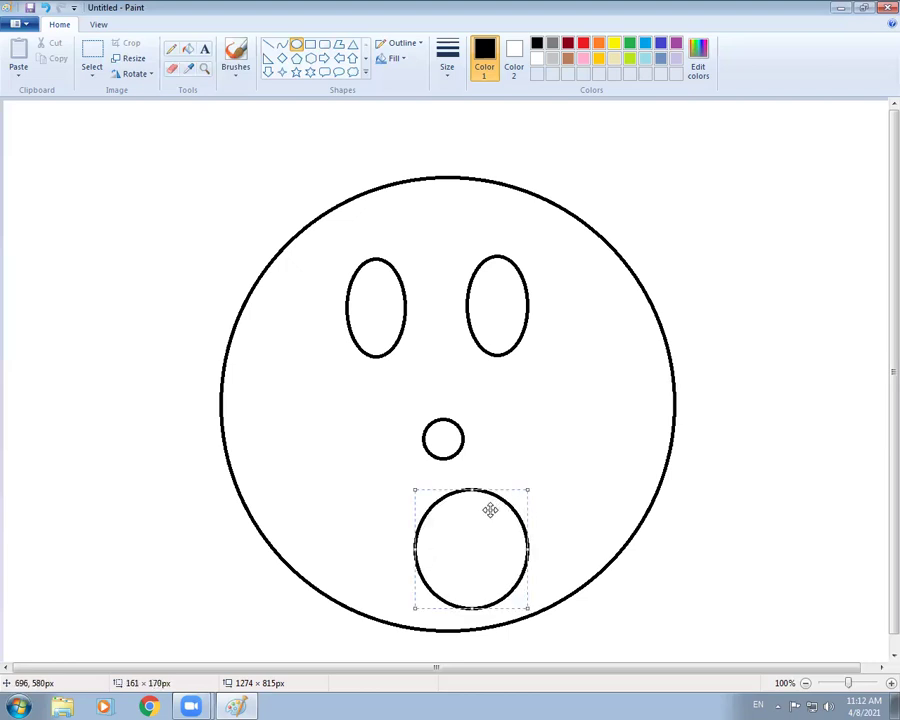
left_click_drag(490, 508, 465, 518)
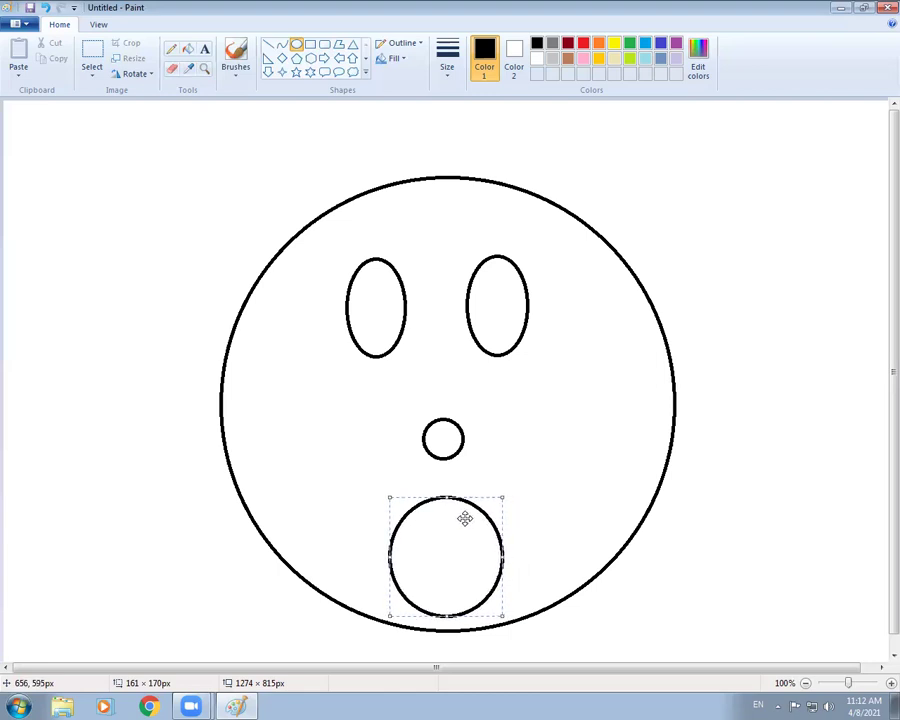
- Add a flattened 136 × 86px inner oval in the lower half of the mouth circle
left_click(296, 46)
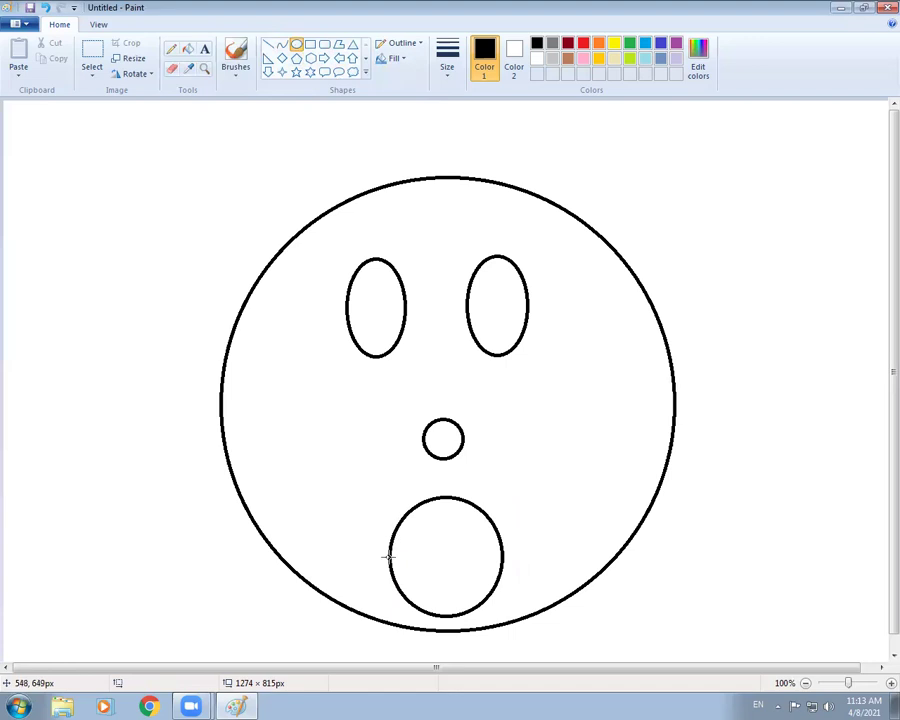
left_click_drag(388, 558, 485, 610)
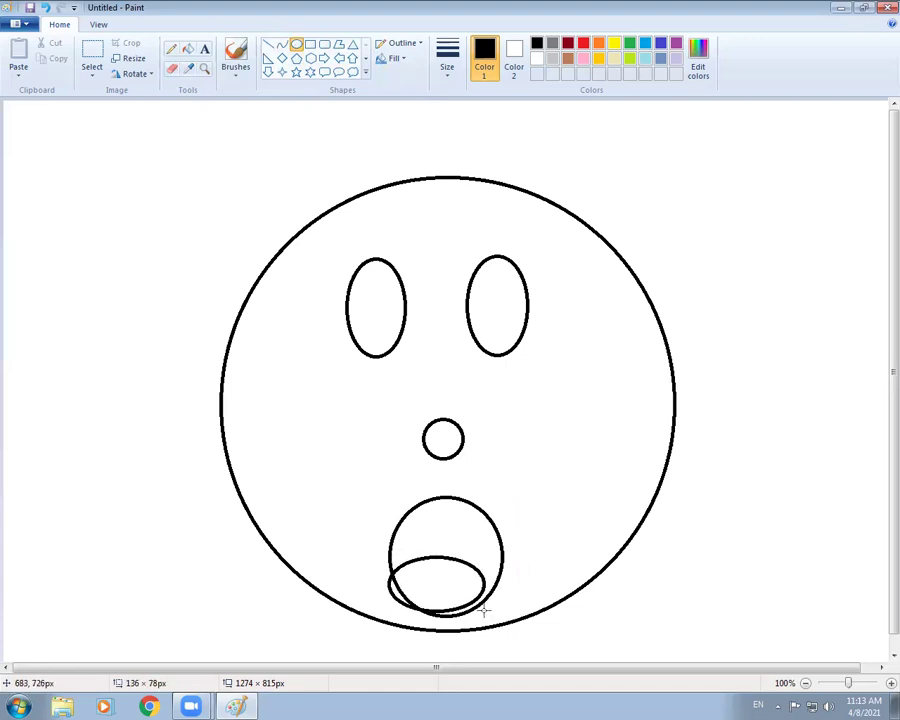
mouse_move(449, 564)
left_mouse_down()
mouse_move(459, 569)
mouse_move(459, 561)
left_mouse_up()
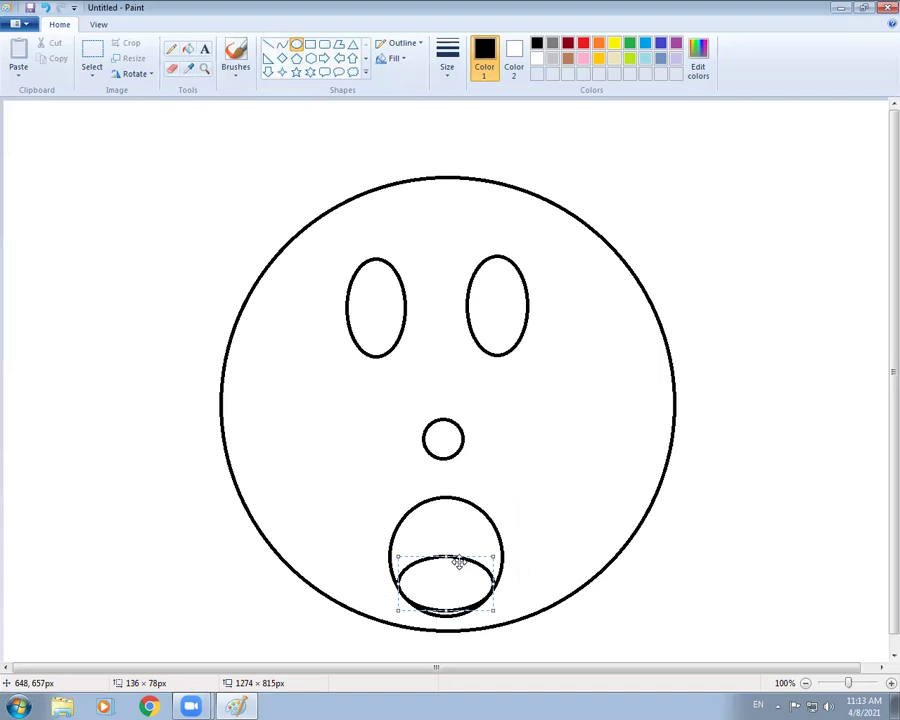
left_click_drag(447, 611, 452, 606)
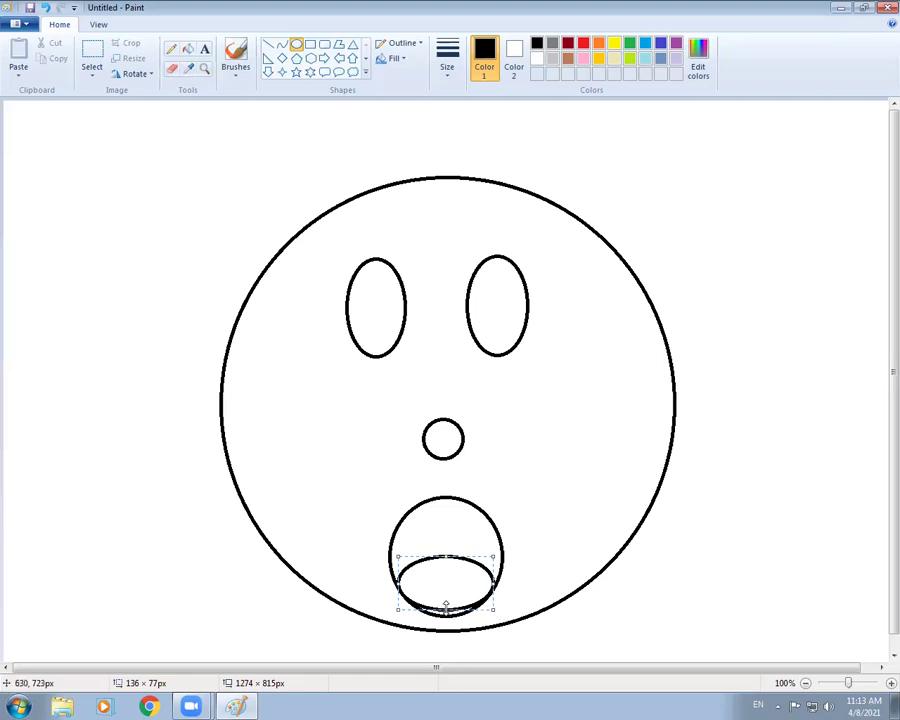
left_click_drag(446, 604, 450, 615)
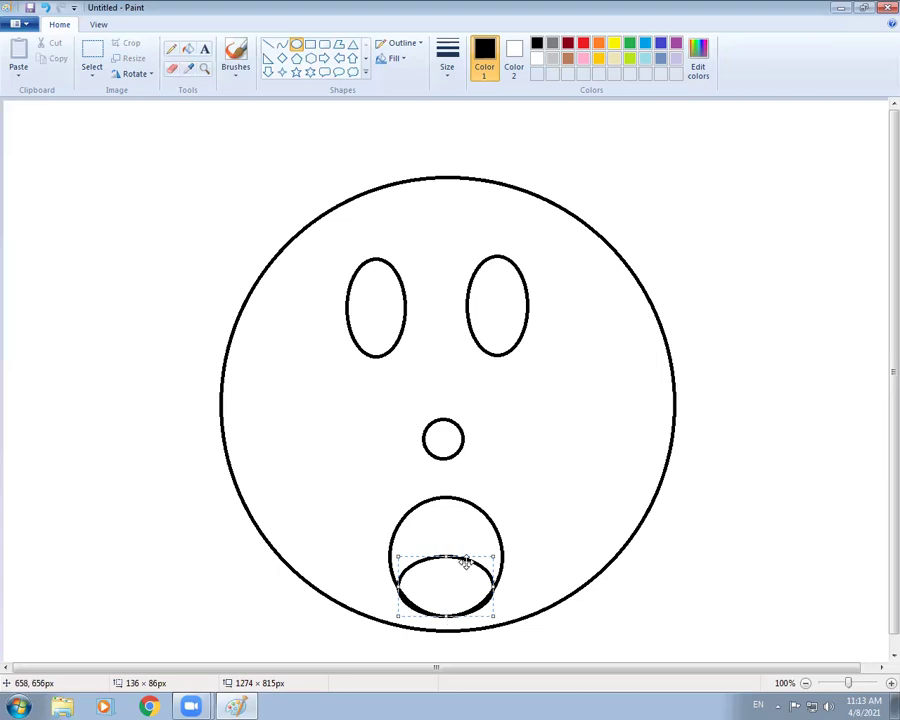
key("Up")
key("Up")
key("Up")
key("Up")
key("Up")
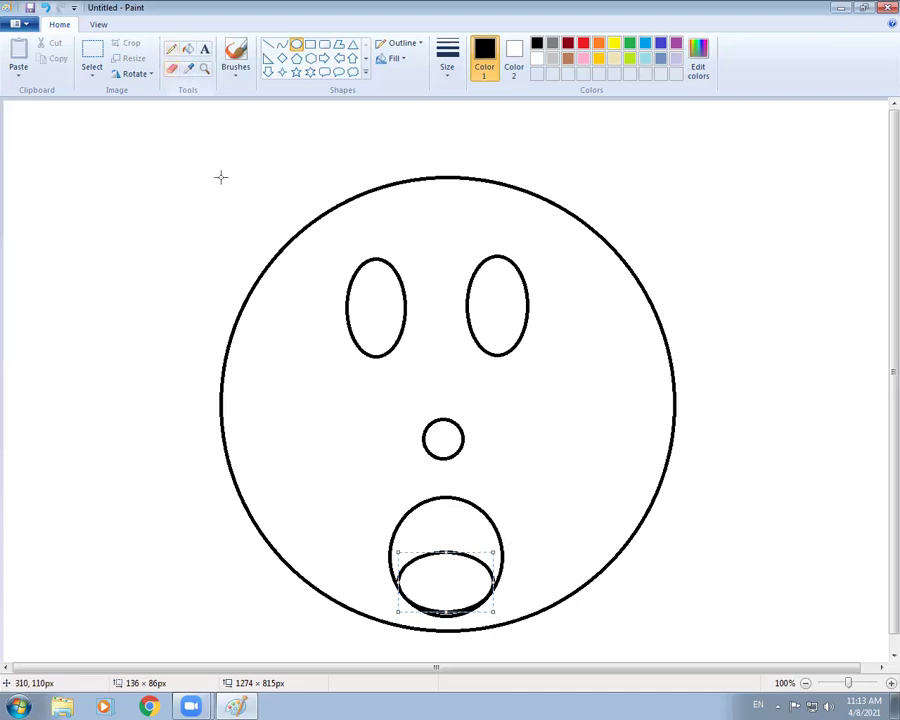
left_click(392, 328)
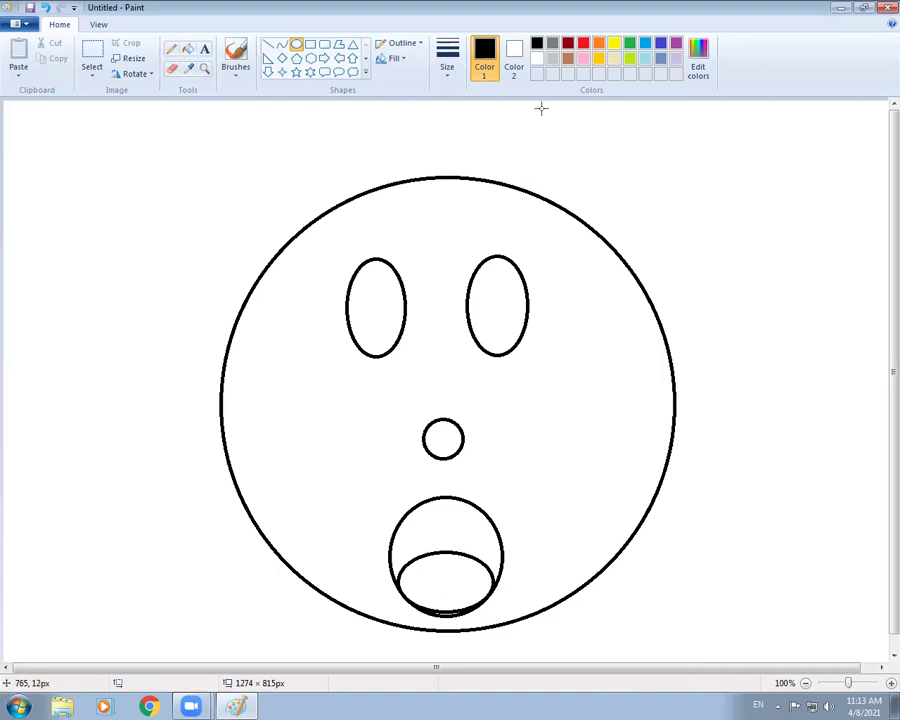
- Fill the face circle yellow, briefly trying orange before going back to yellow
left_click(188, 52)
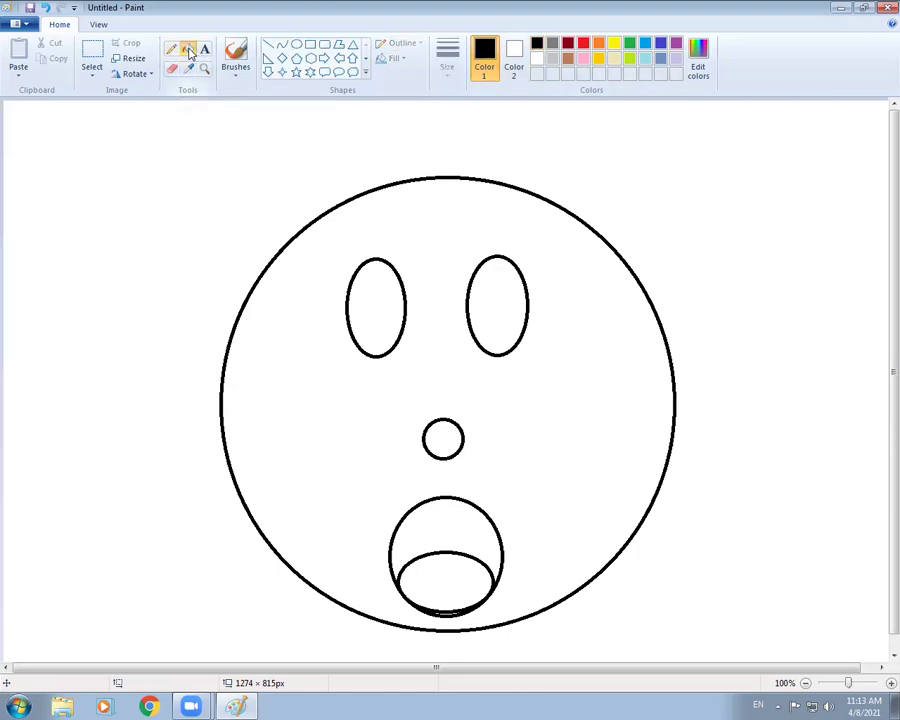
left_click(614, 45)
left_click(568, 240)
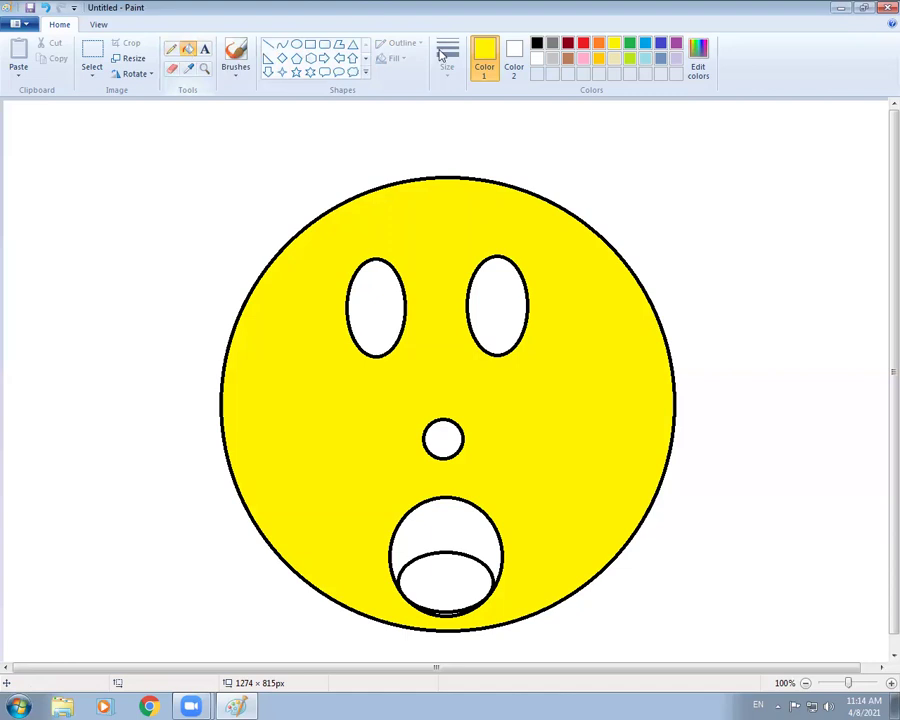
left_click(600, 43)
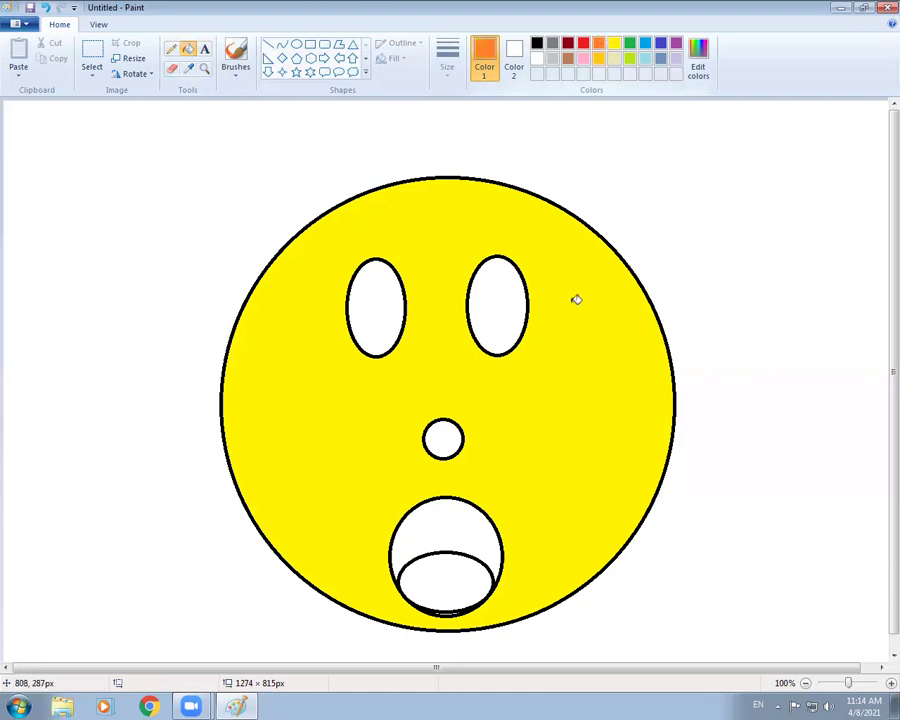
left_click(576, 299)
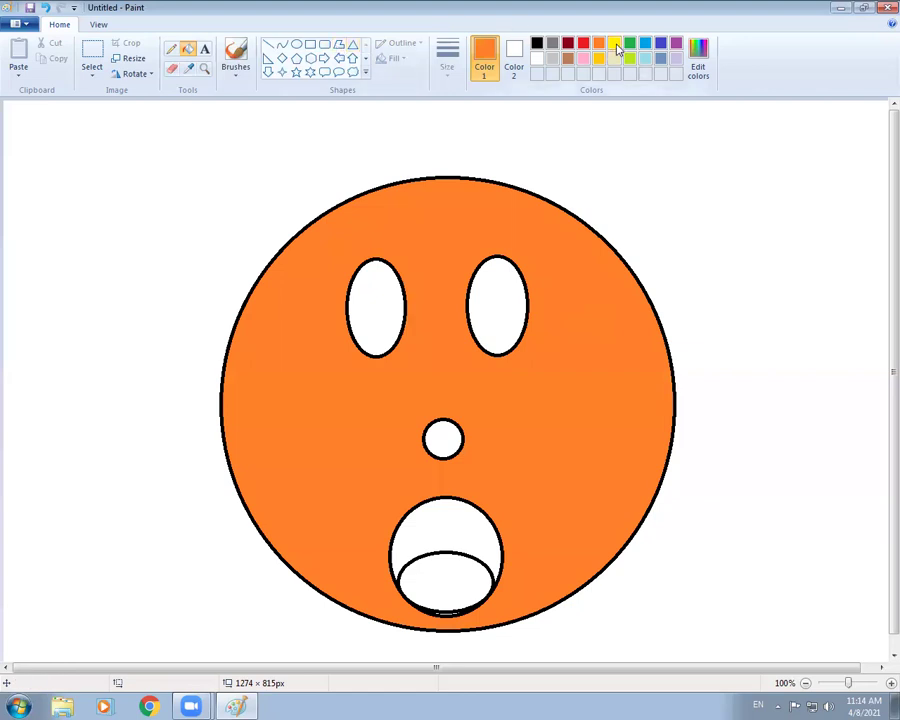
left_click(614, 43)
left_click(576, 330)
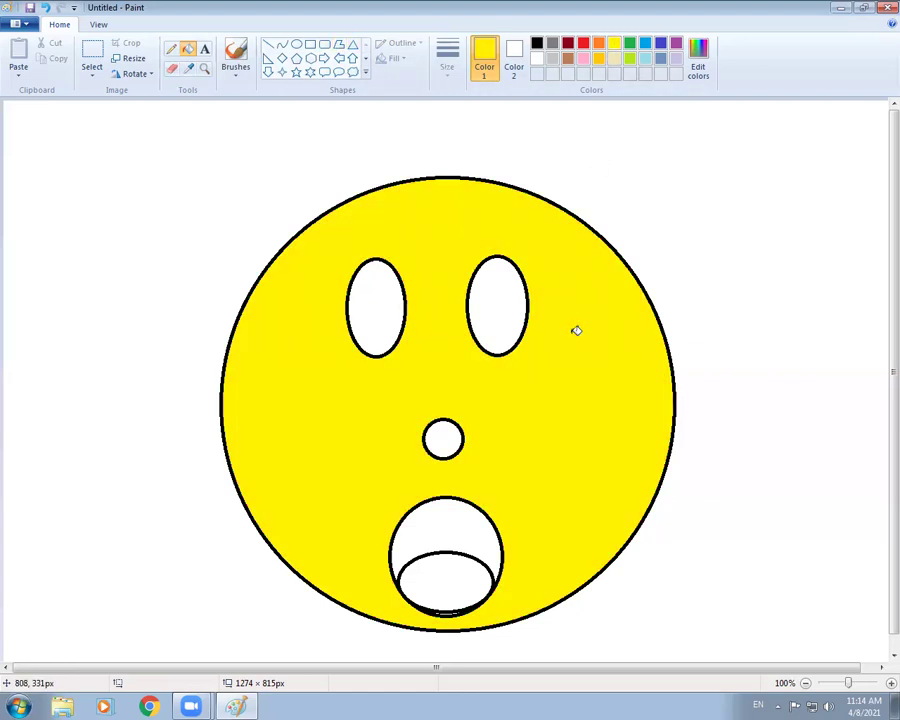
- Draw a black-outlined oval pupil near the bottom of each eye
left_click(296, 44)
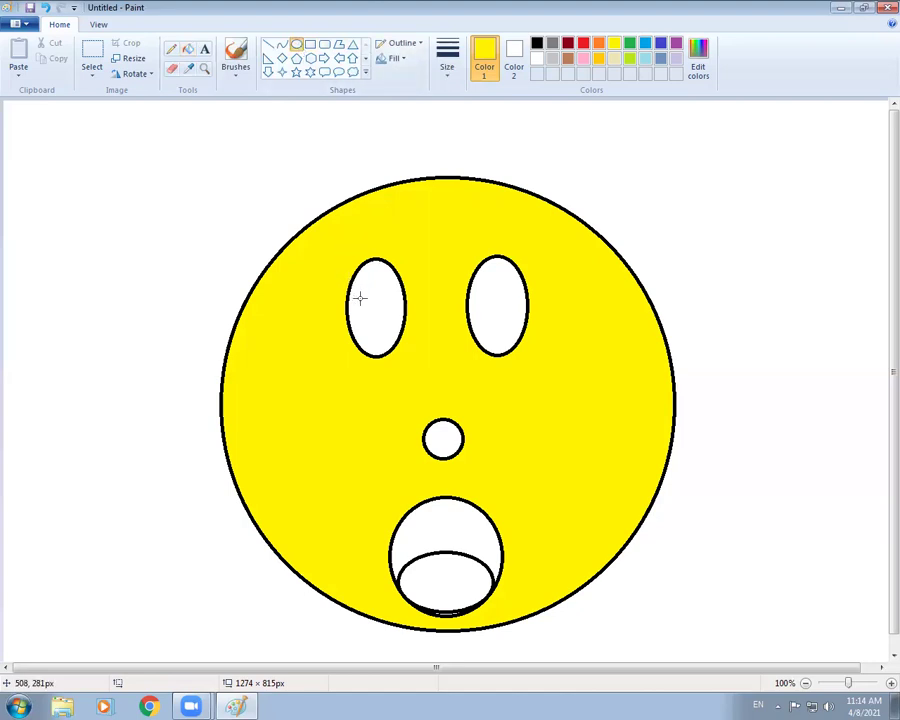
left_click_drag(360, 297, 395, 353)
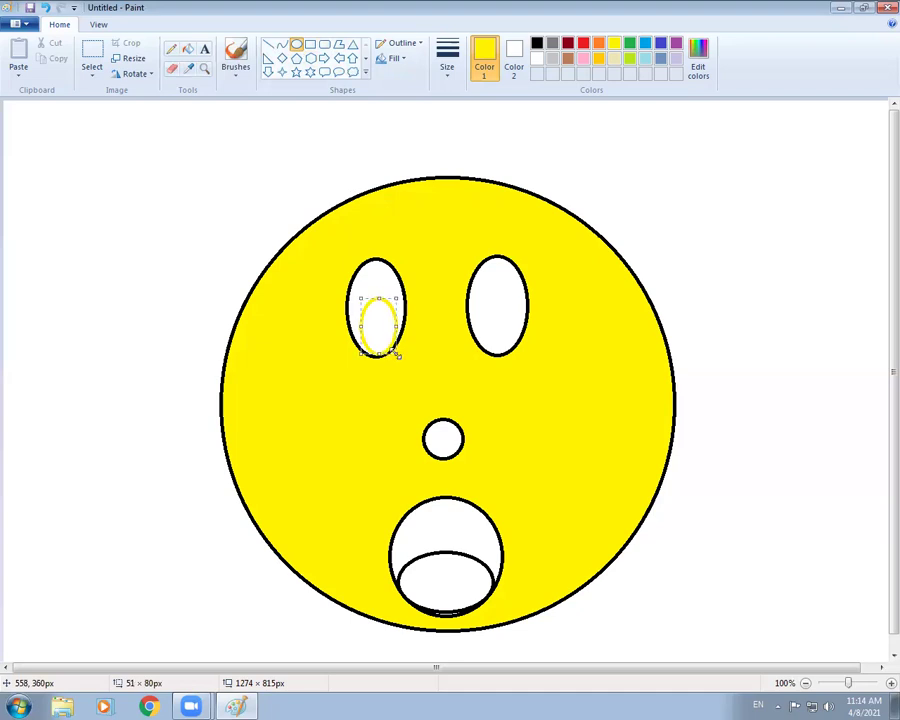
left_click(536, 42)
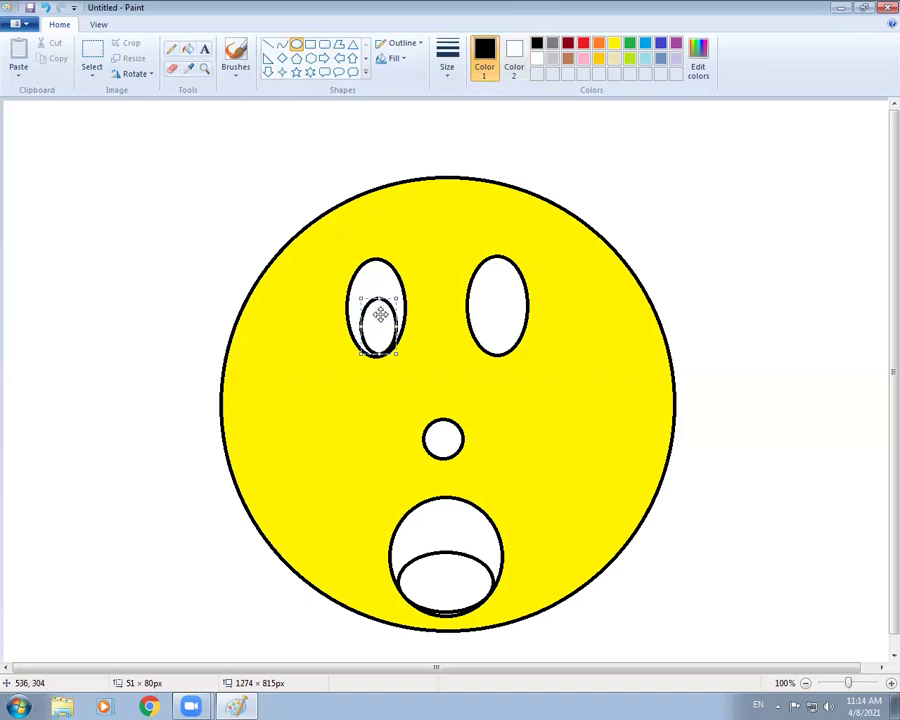
left_click_drag(380, 315, 380, 318)
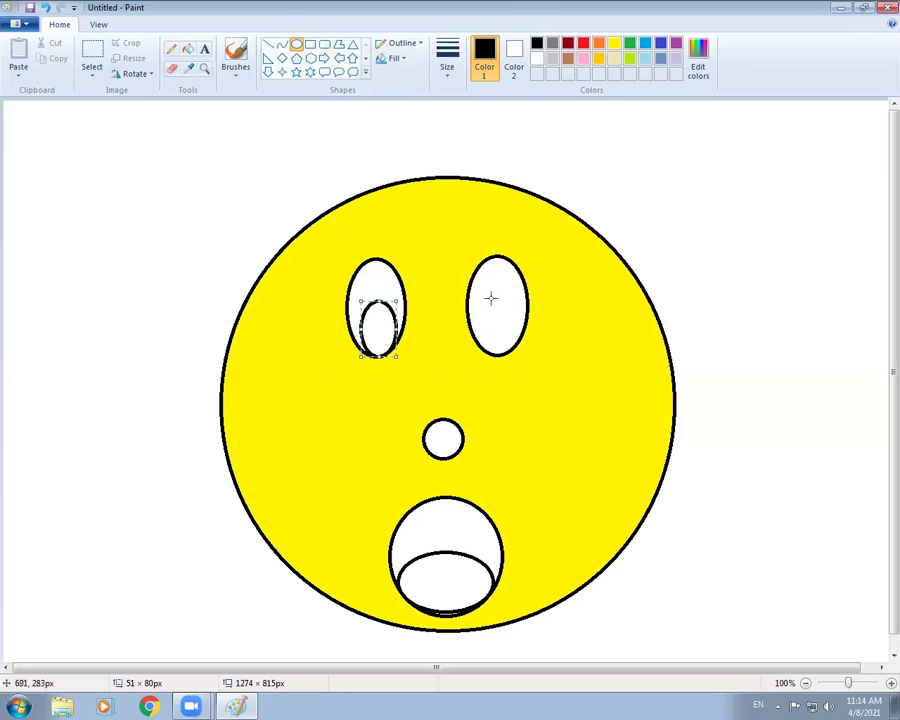
left_click_drag(487, 294, 518, 351)
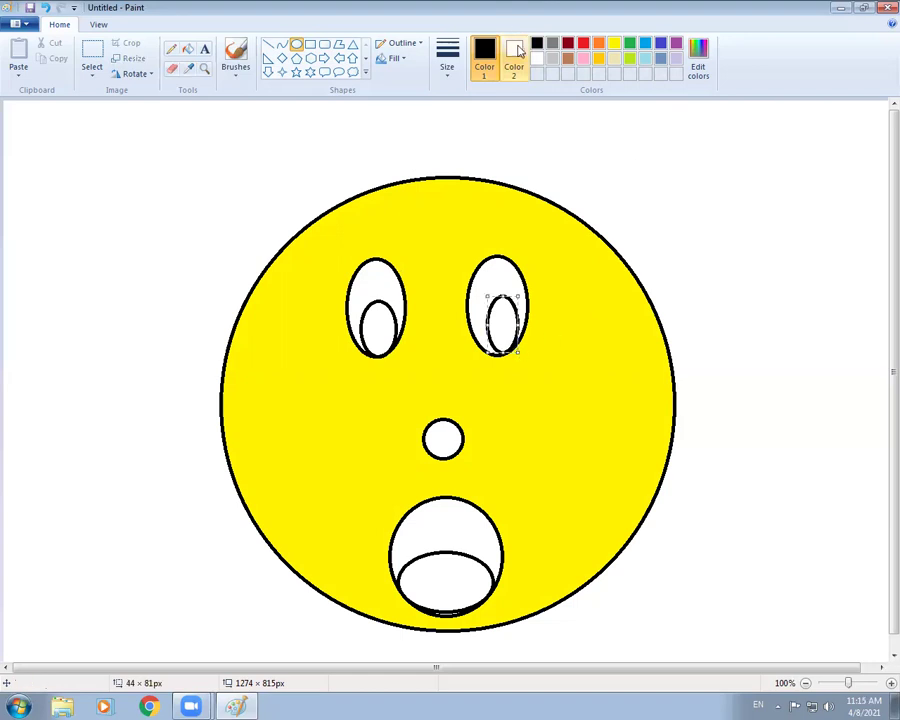
left_click(190, 50)
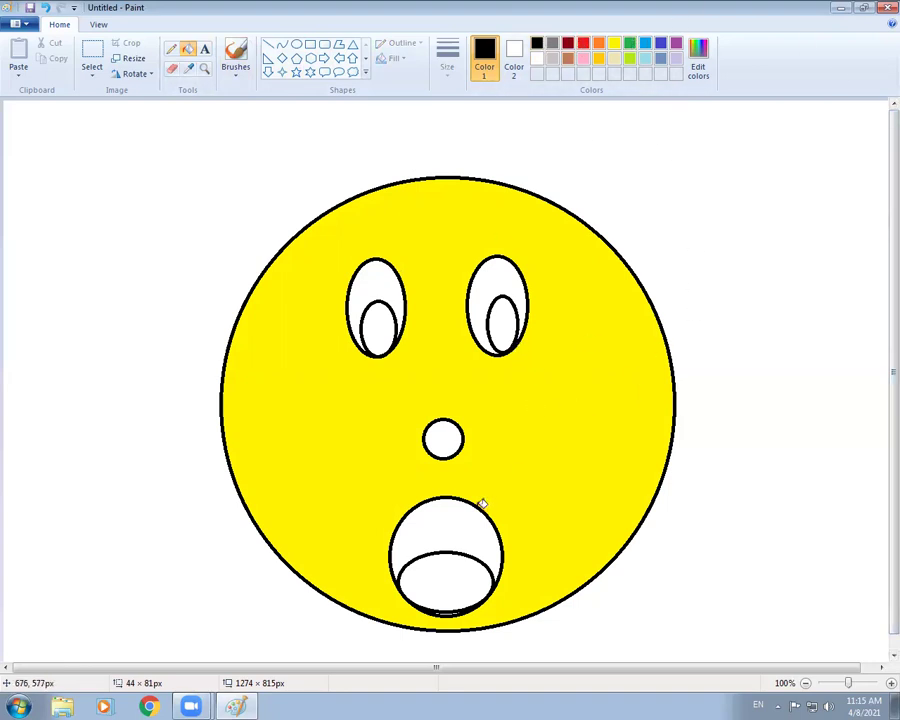
- Fill the inner mouth dark red, both pupils blue, and the nose black
left_click(567, 44)
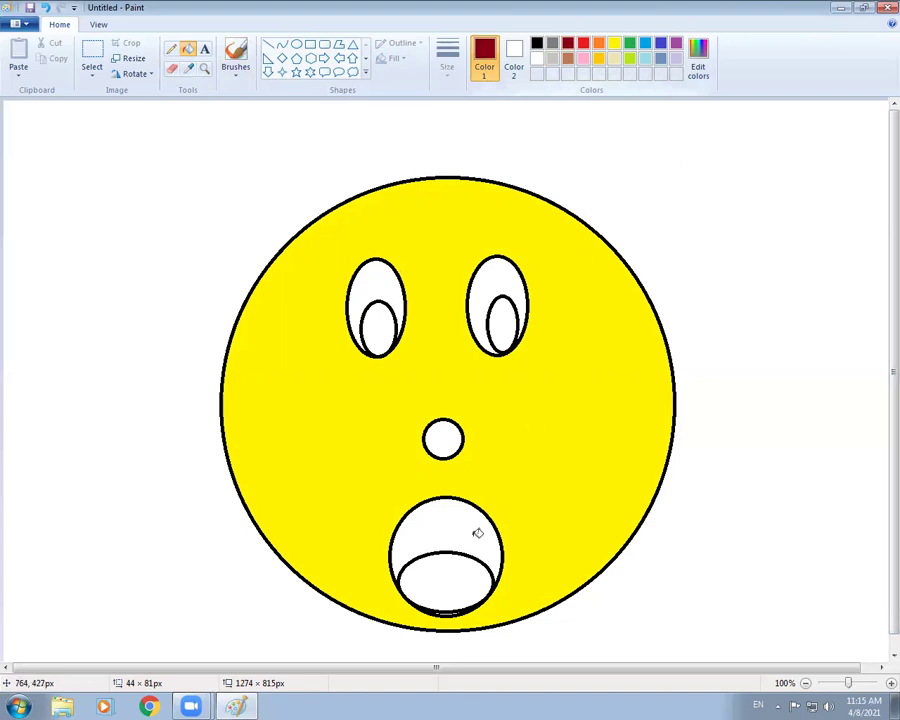
left_click(428, 570)
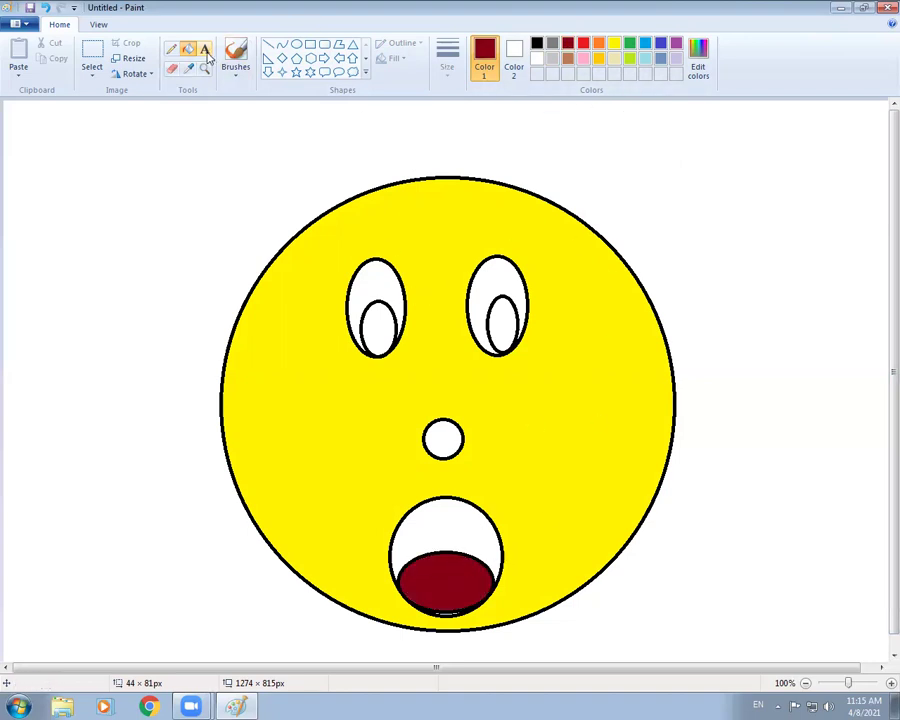
left_click(660, 47)
left_click(377, 316)
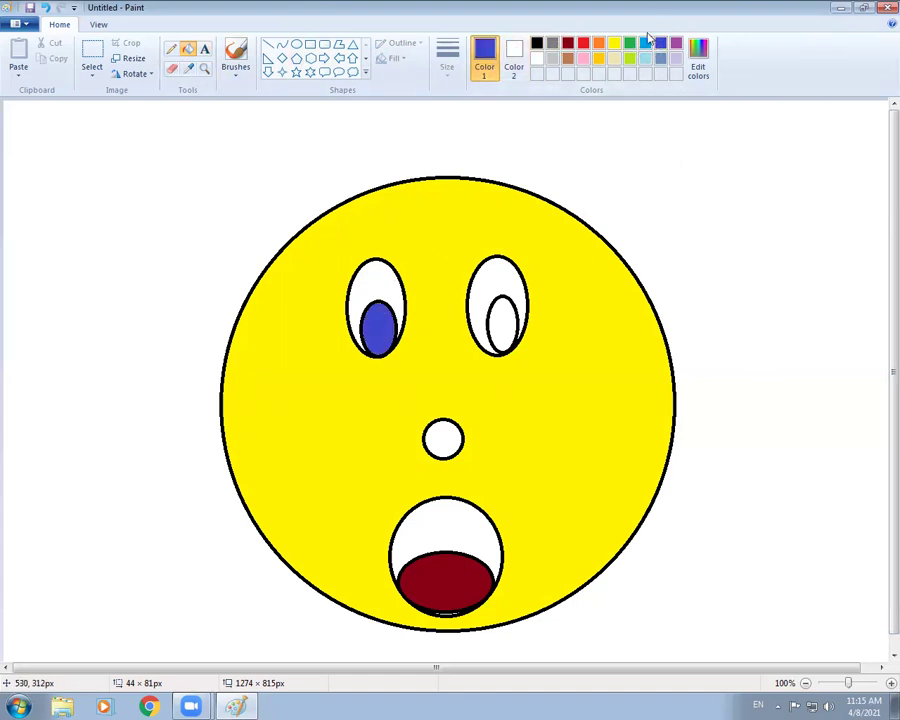
left_click(506, 326)
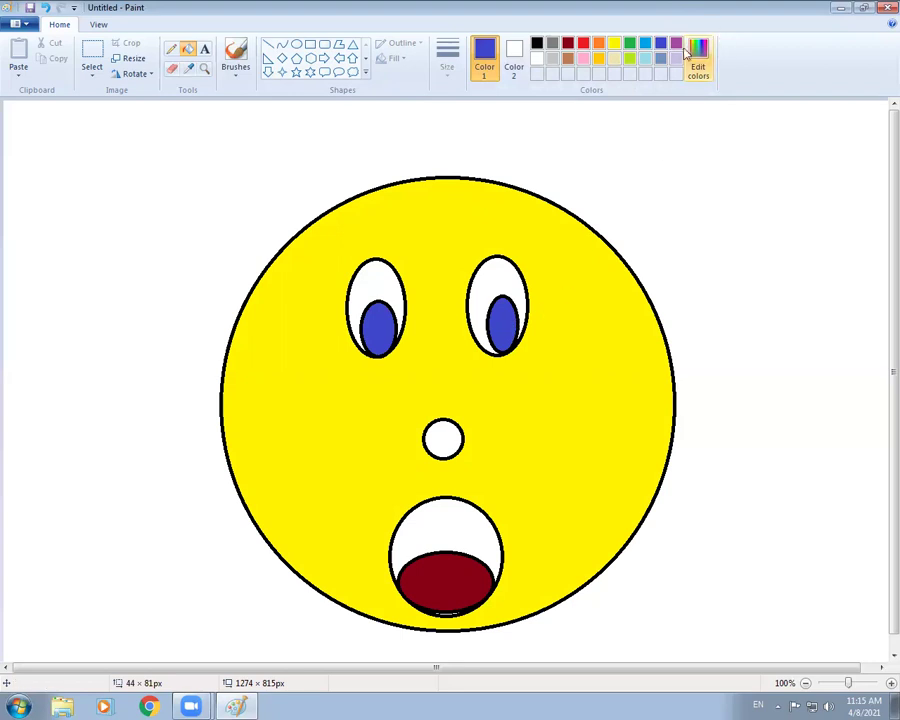
left_click(536, 43)
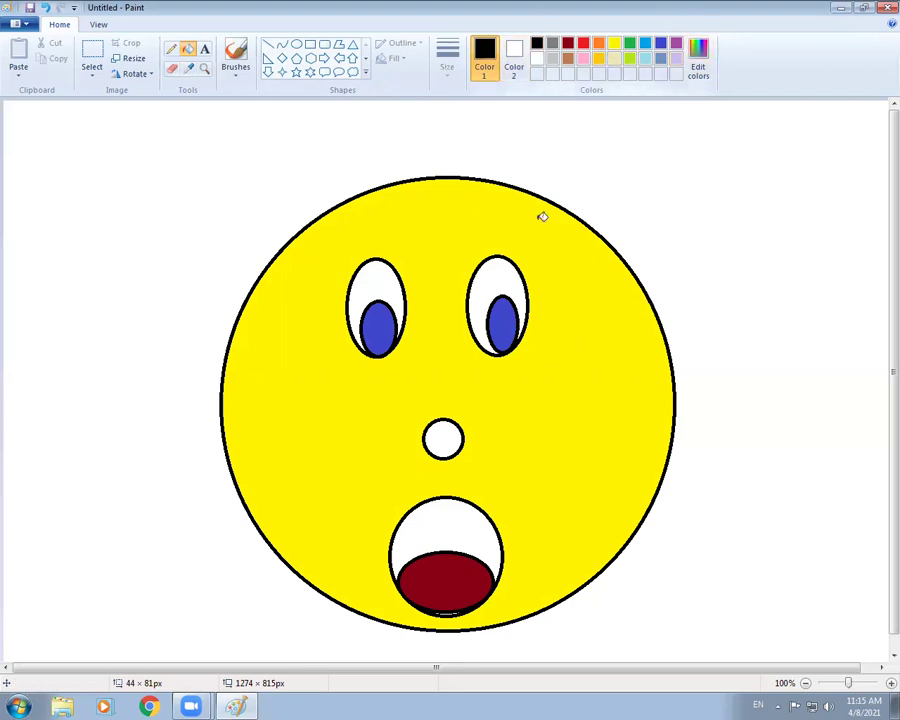
left_click(438, 432)
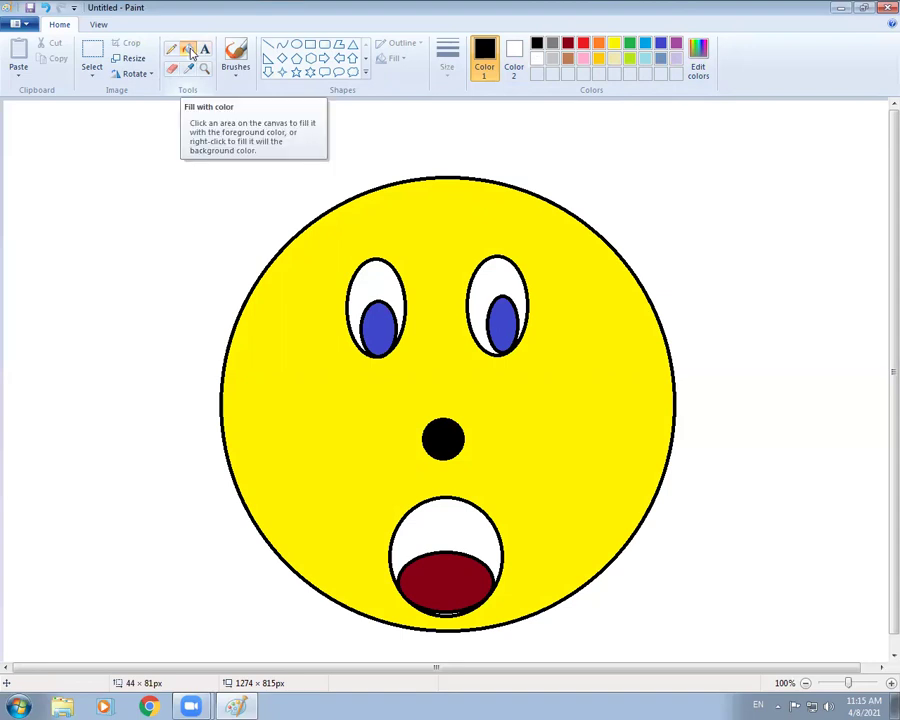
left_click(268, 44)
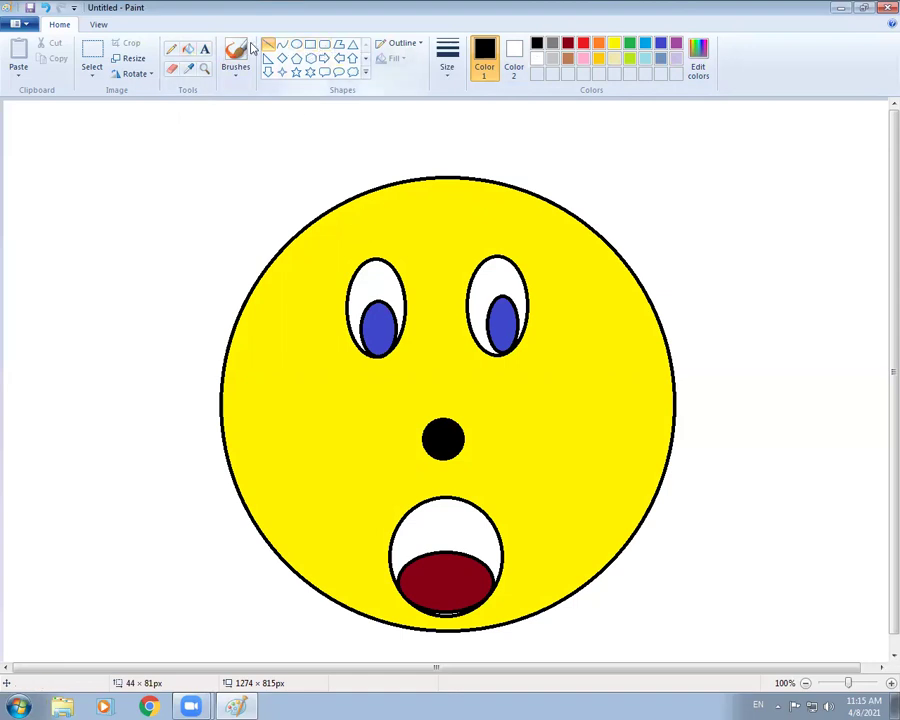
left_click(187, 50)
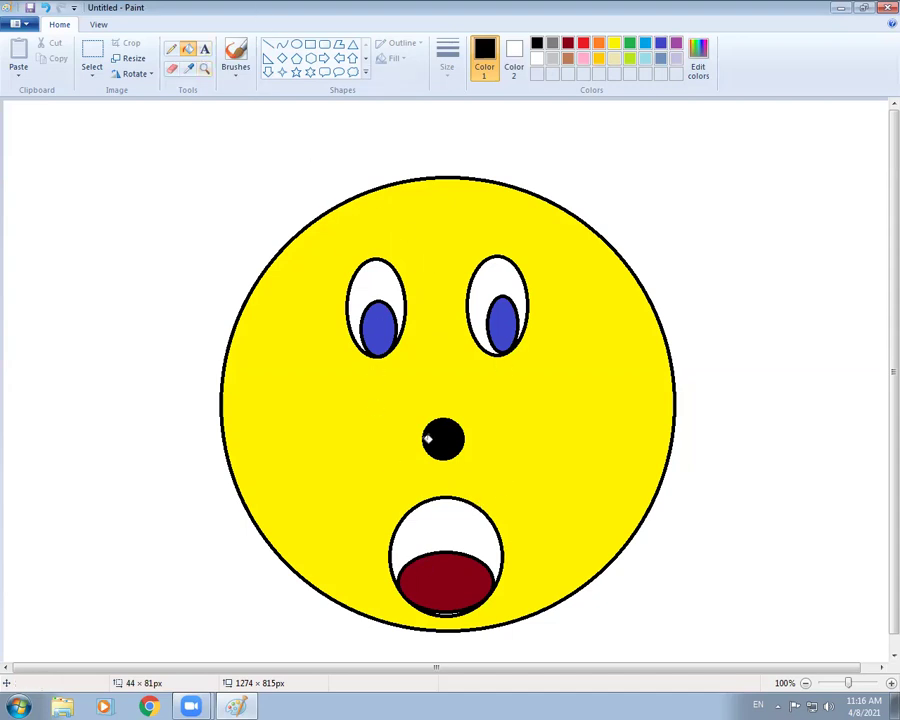
left_click(204, 50)
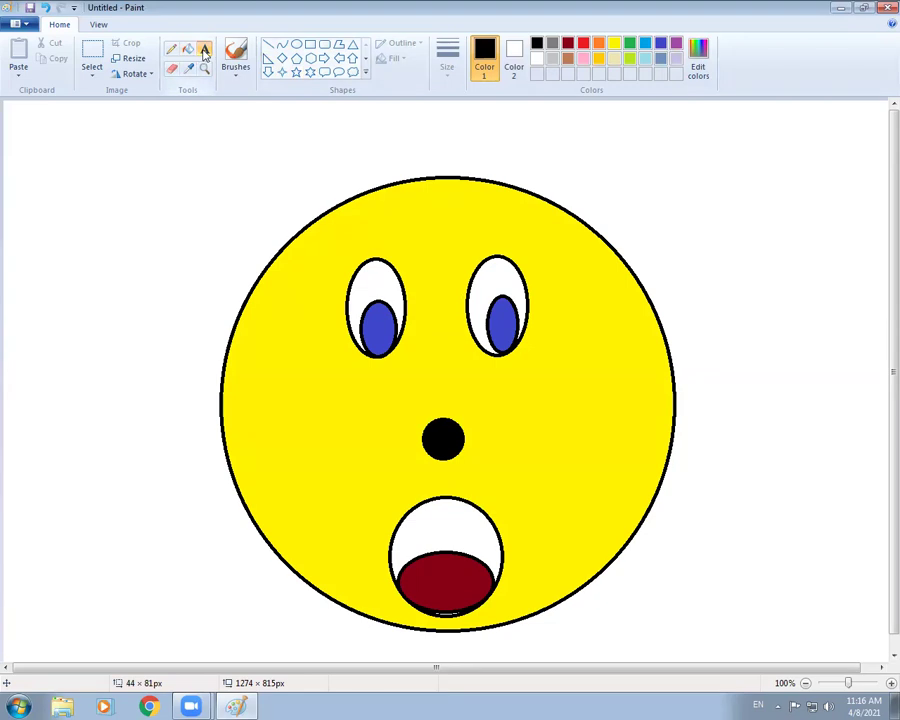
left_click(188, 48)
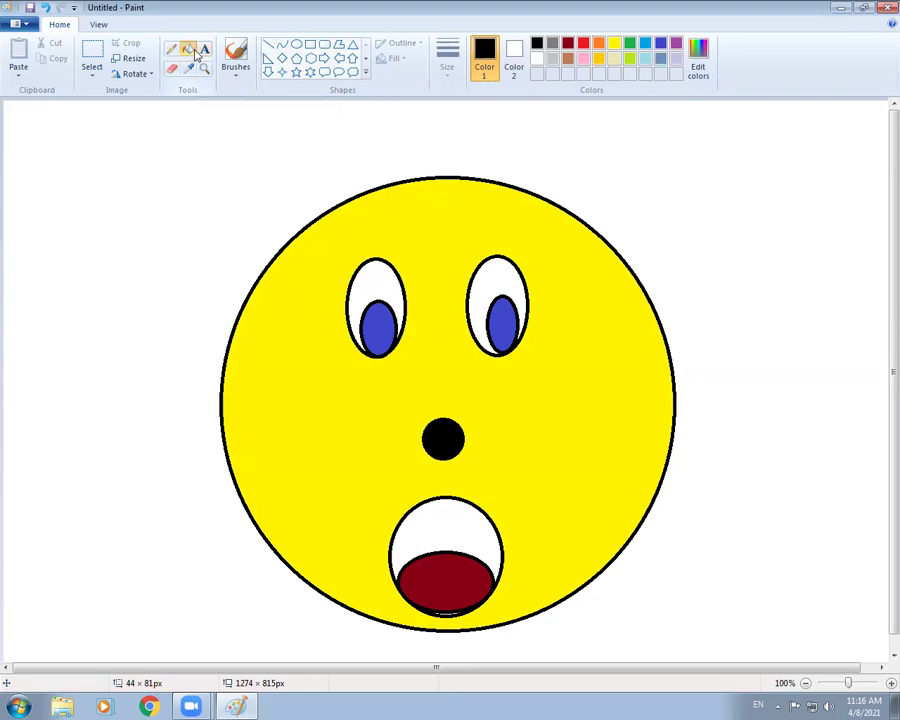